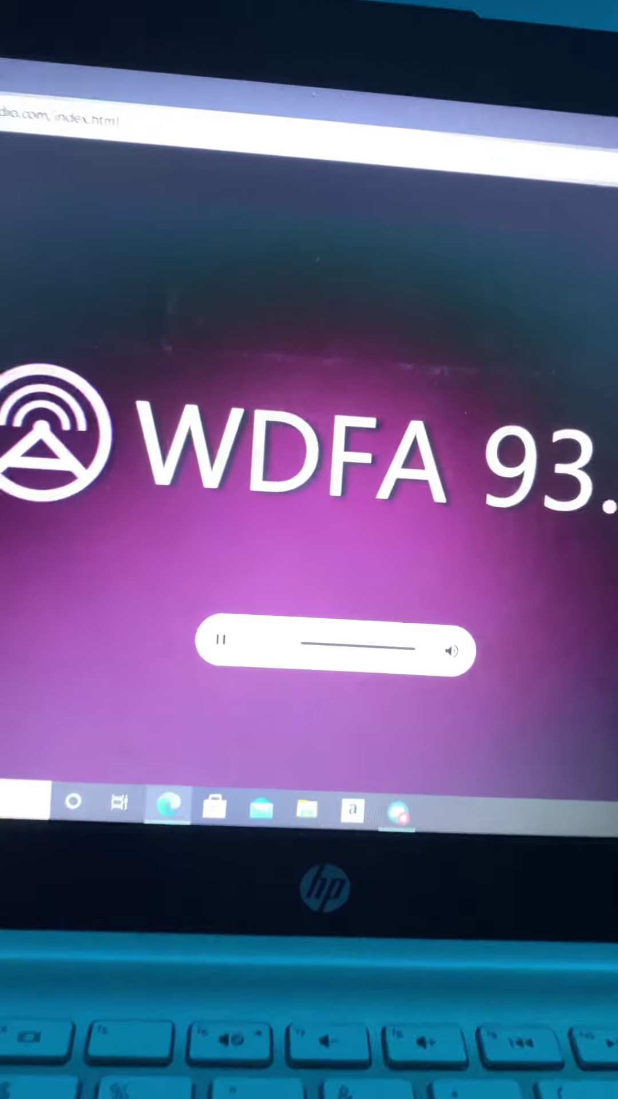
Raise the volume with F8 while the broadcast plays, waiting for the Amber Alert banner.
{"action": "key", "text": "F8"}
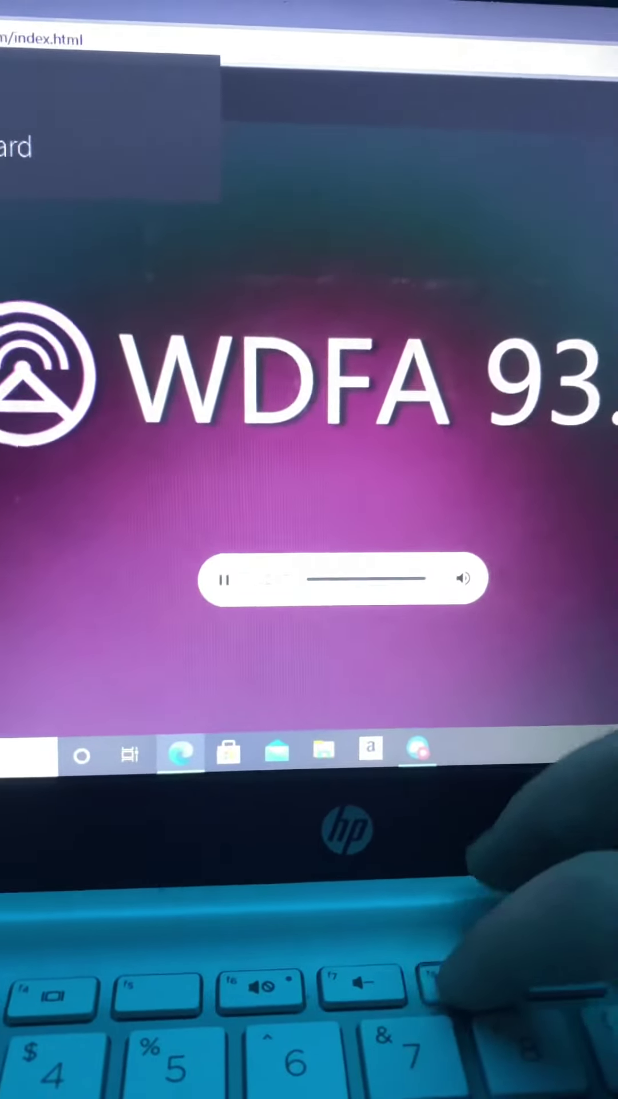